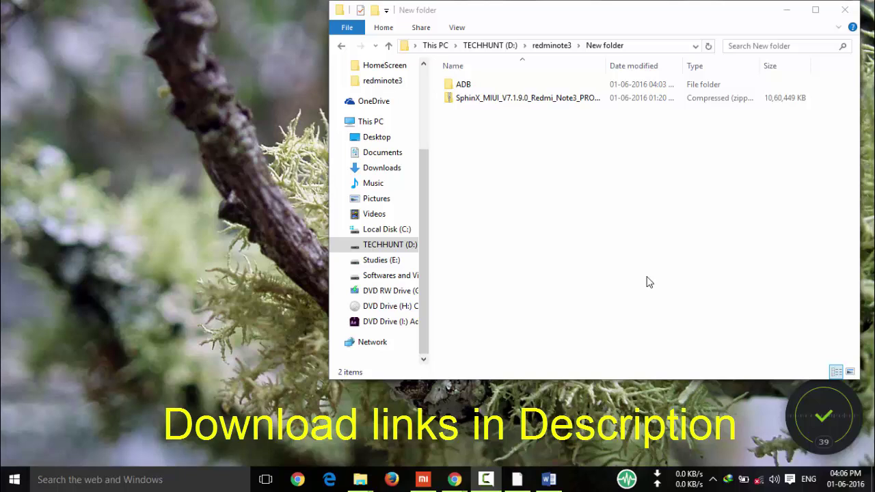
# Inspect the contents of the ADB folder and return to New folder.
pyautogui.doubleClick(488, 83)
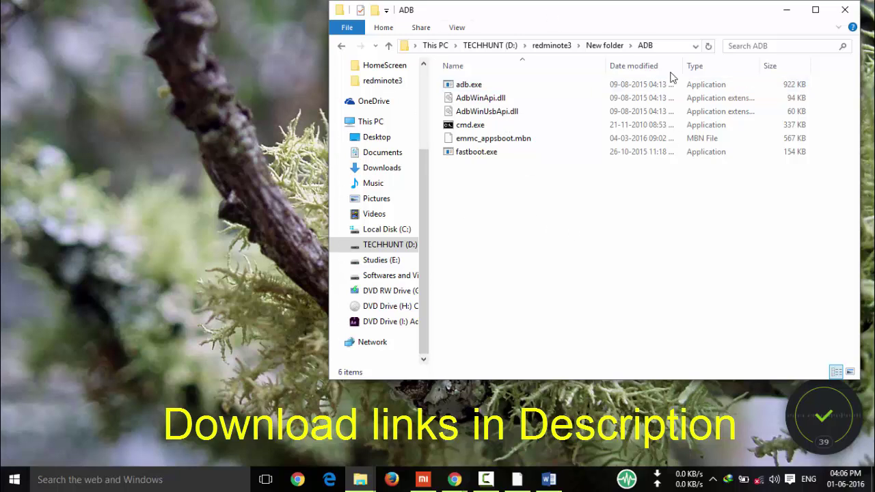
pyautogui.click(341, 48)
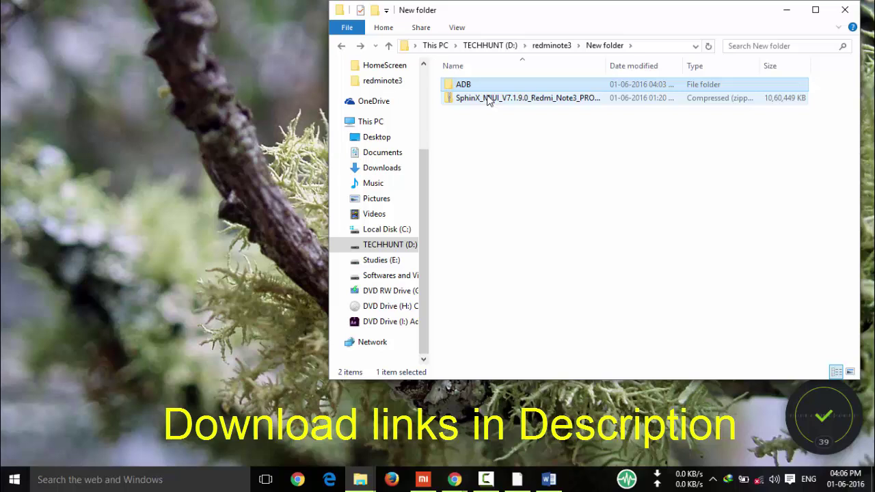
# Select the SphinX MIUI zip, maximize the window, and widen the Name column to show the full file name.
pyautogui.click(469, 103)
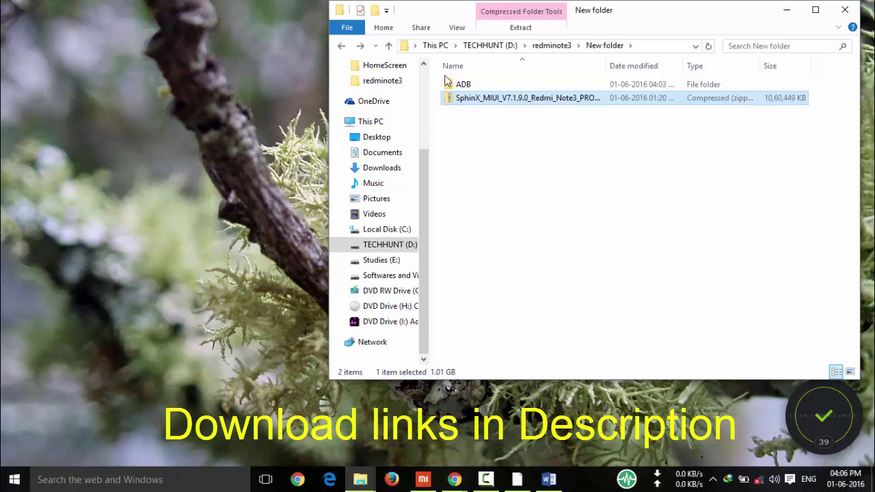
pyautogui.doubleClick(450, 8)
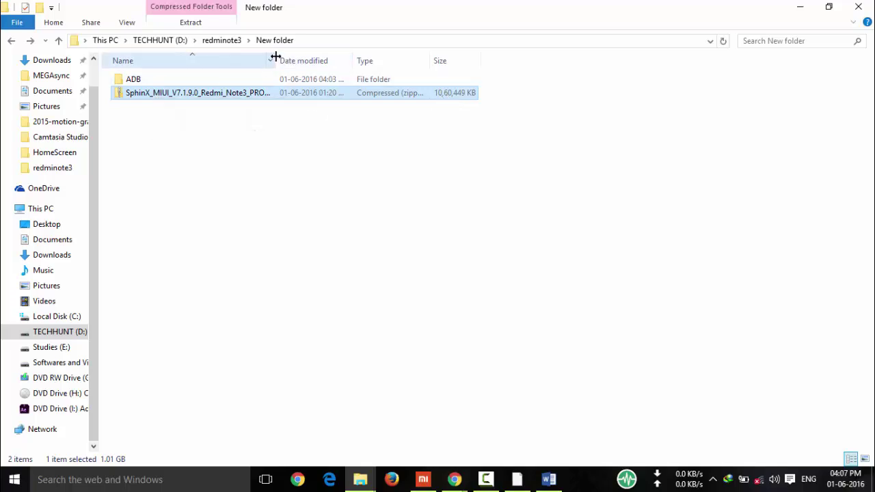
pyautogui.moveTo(276, 60); pyautogui.dragTo(499, 60)
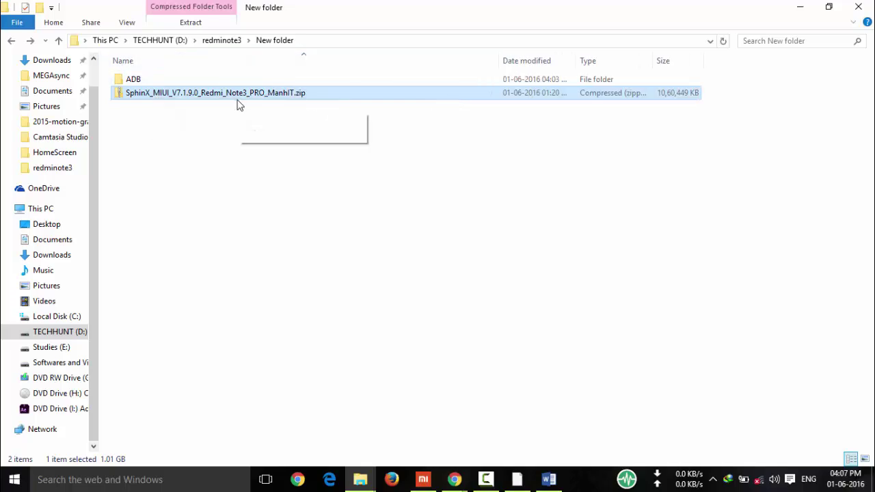
# Extract SphinX_MIUI_V7.1.9.0_Redmi_Note3_PRO_ManhIT.zip with 7-Zip into a folder of the same name, entering the archive password.
pyautogui.rightClick(198, 93)
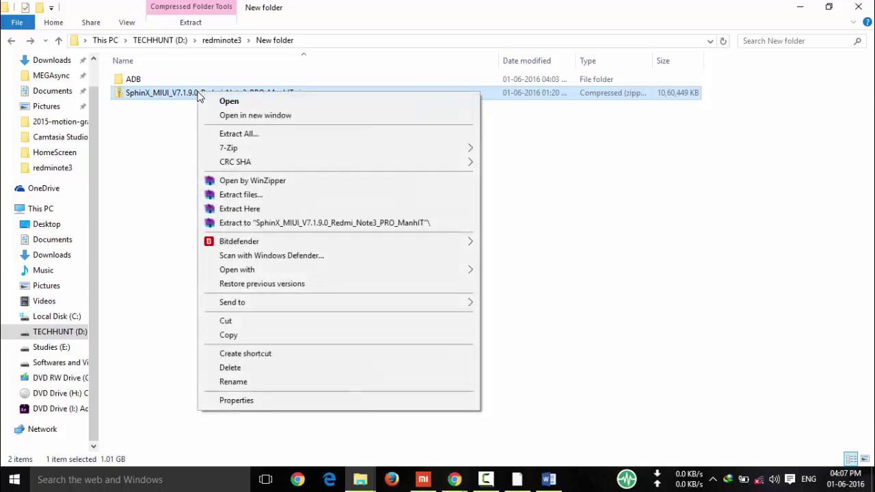
pyautogui.moveTo(399, 147)
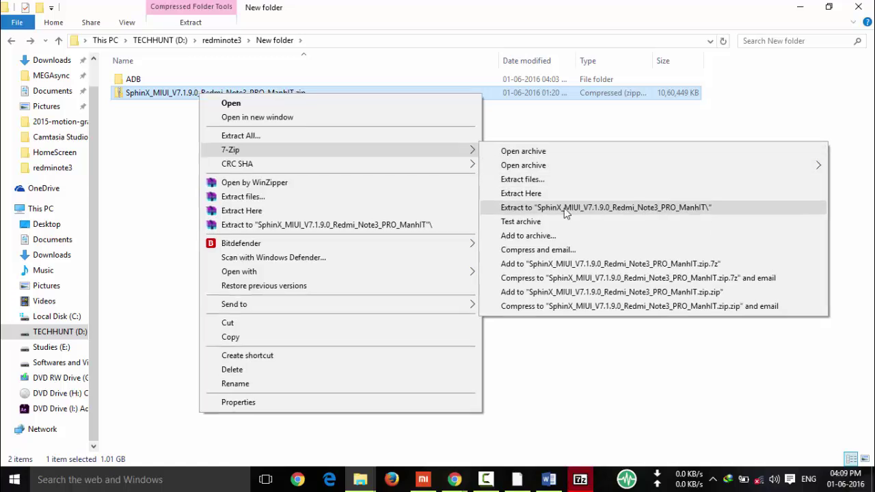
pyautogui.click(564, 206)
pyautogui.hotkey('ctrl', 'v')
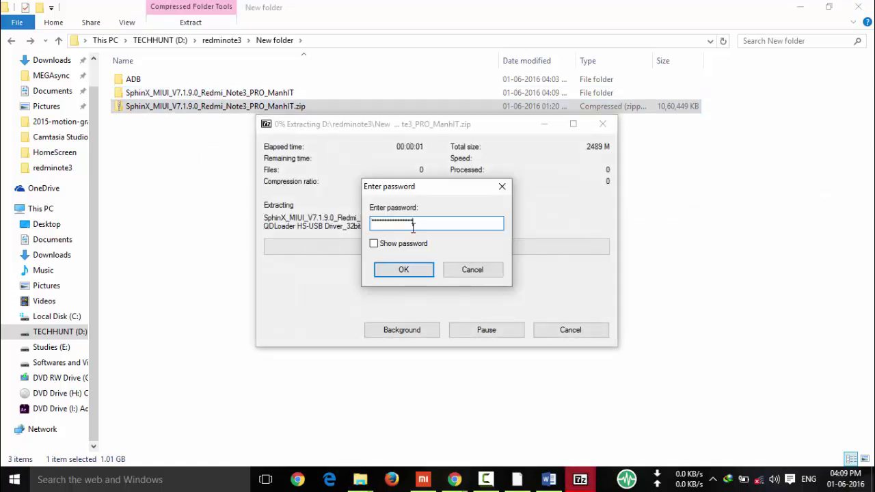
pyautogui.click(375, 245)
pyautogui.click(402, 272)
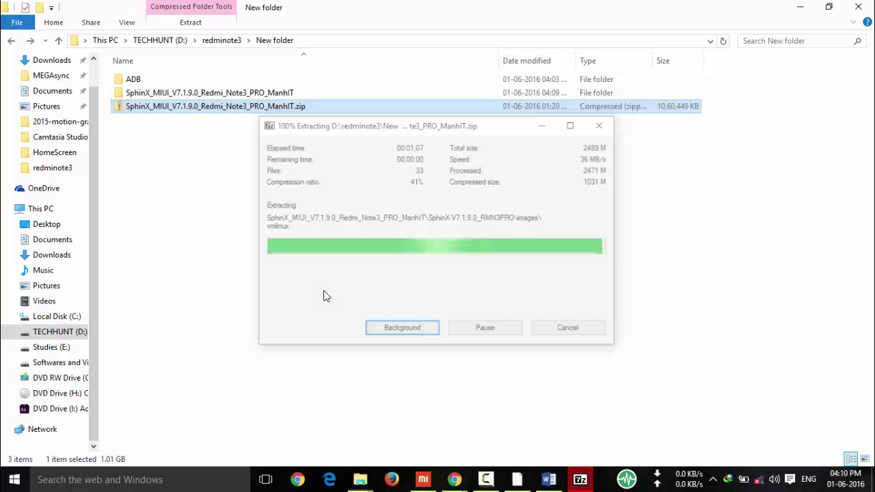
# Open the extracted SphinX_MIUI folder and look through its SphinX-V7.1.9.0_RMN3PRO subfolder.
pyautogui.doubleClick(223, 95)
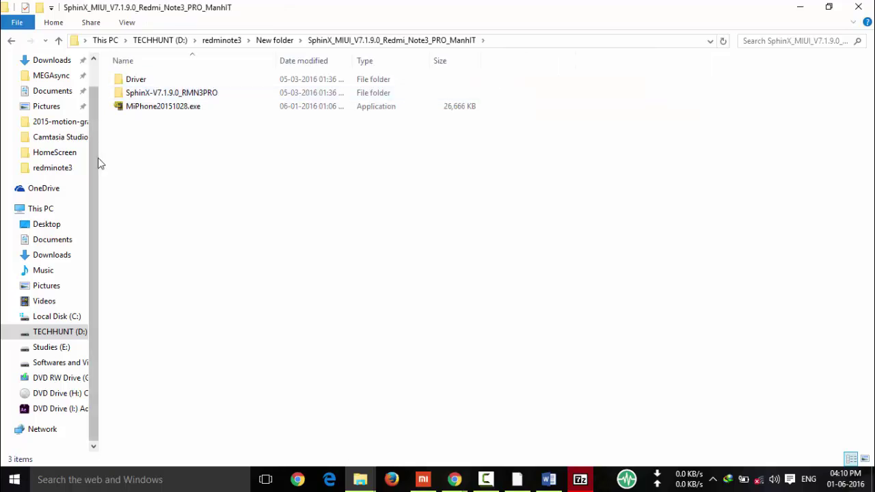
pyautogui.click(186, 112)
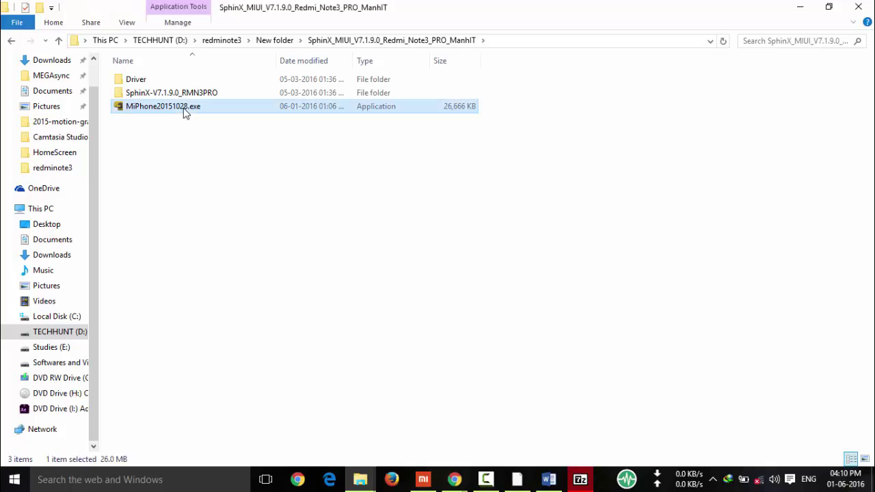
pyautogui.doubleClick(154, 96)
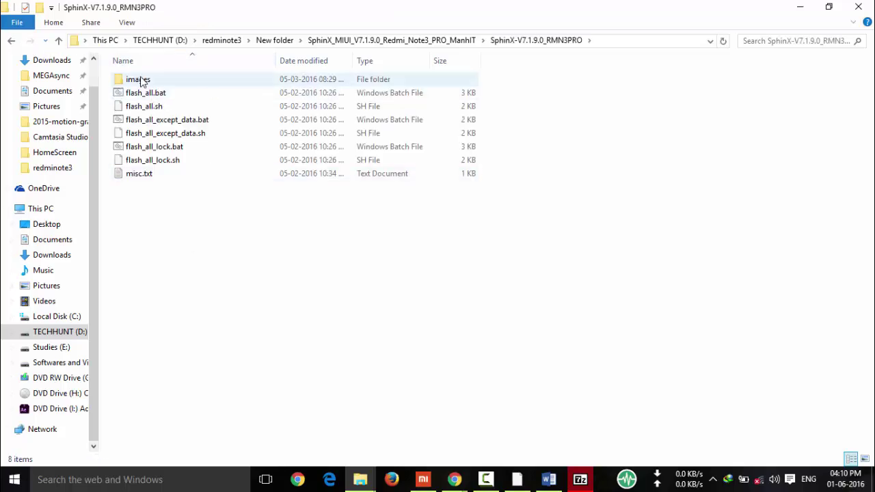
pyautogui.click(11, 42)
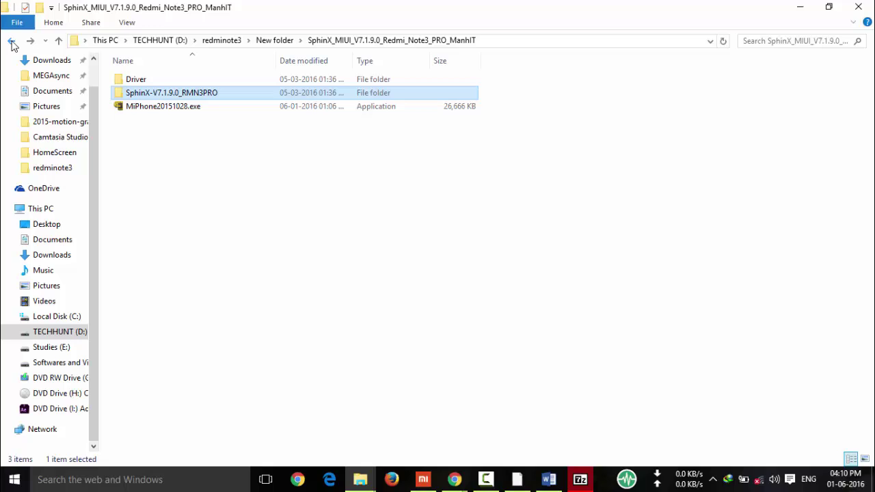
# Launch QDLoader HS-USB Driver_64bit_Setup.exe from the Driver folder.
pyautogui.doubleClick(124, 81)
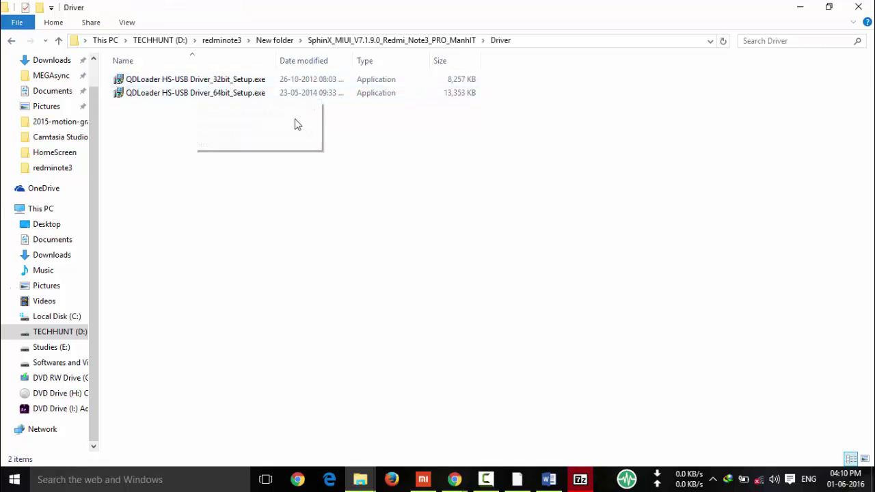
pyautogui.doubleClick(198, 92)
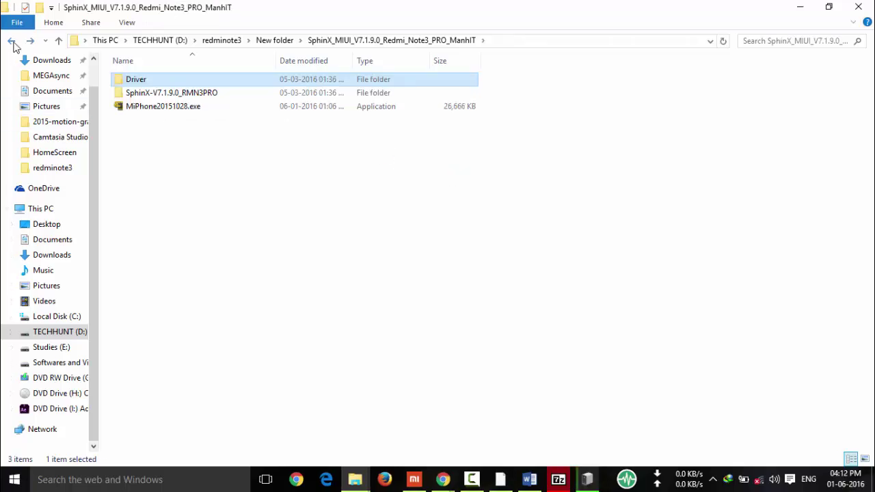
# Go back to New folder and open a command window in its ADB folder.
pyautogui.click(11, 41)
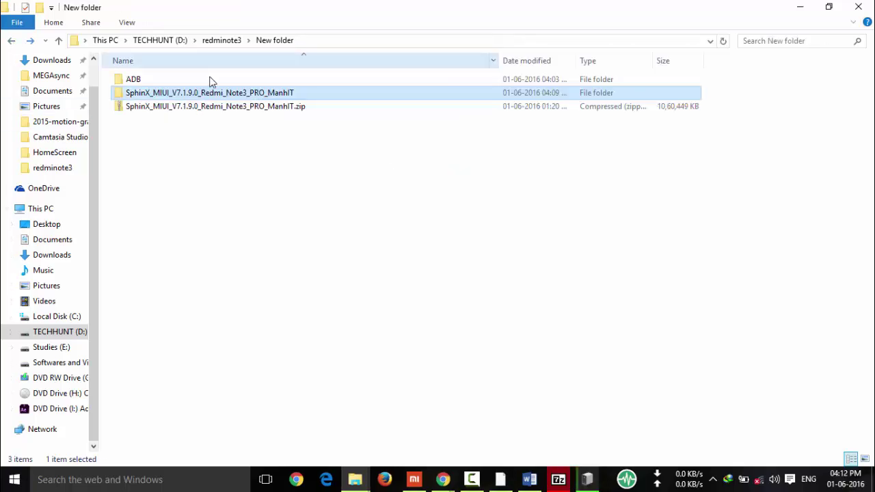
pyautogui.doubleClick(137, 80)
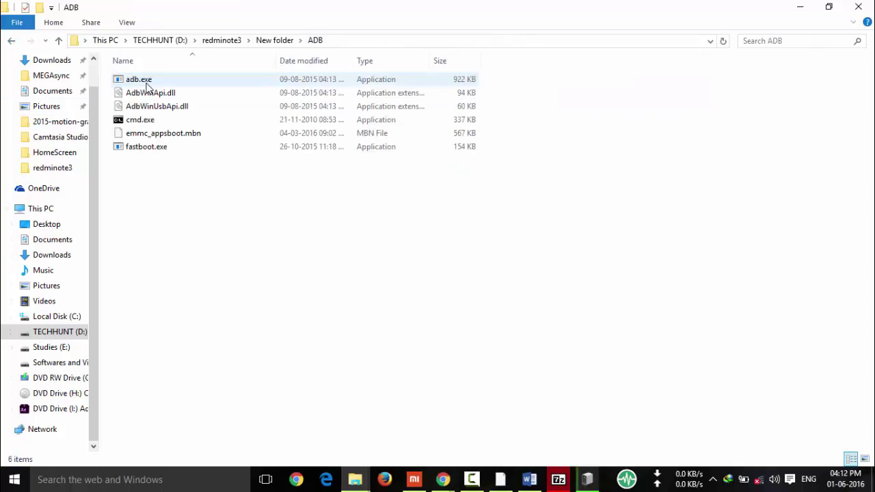
pyautogui.keyDown('shift'); pyautogui.rightClick(299, 232); pyautogui.keyUp('shift')
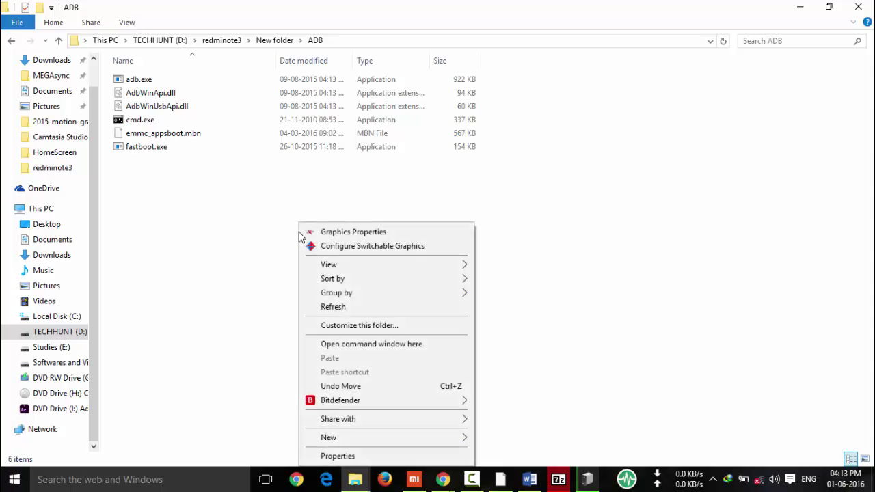
pyautogui.click(350, 342)
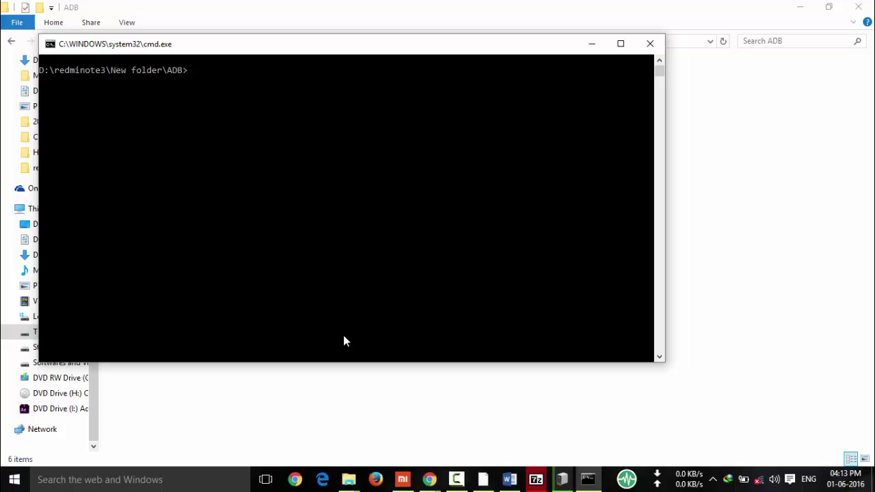
# Run adb devices twice to check whether the phone is attached.
pyautogui.write('adb devices')
pyautogui.press('Return')
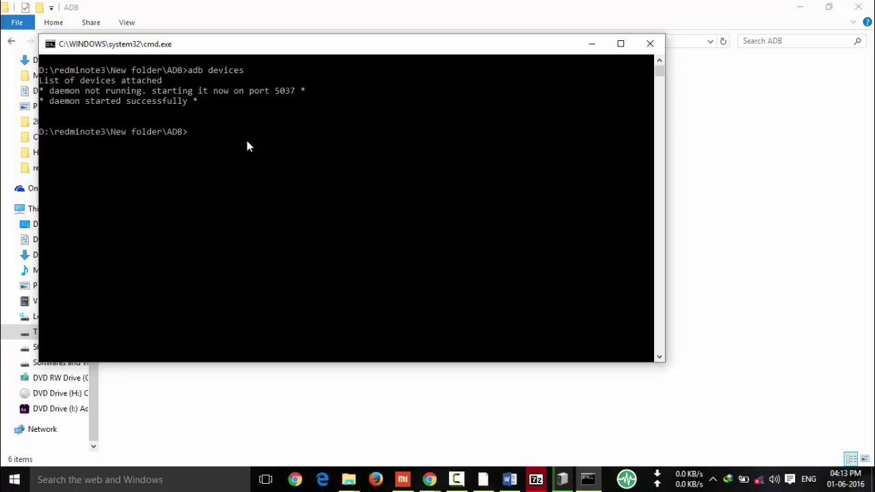
pyautogui.write('adb')
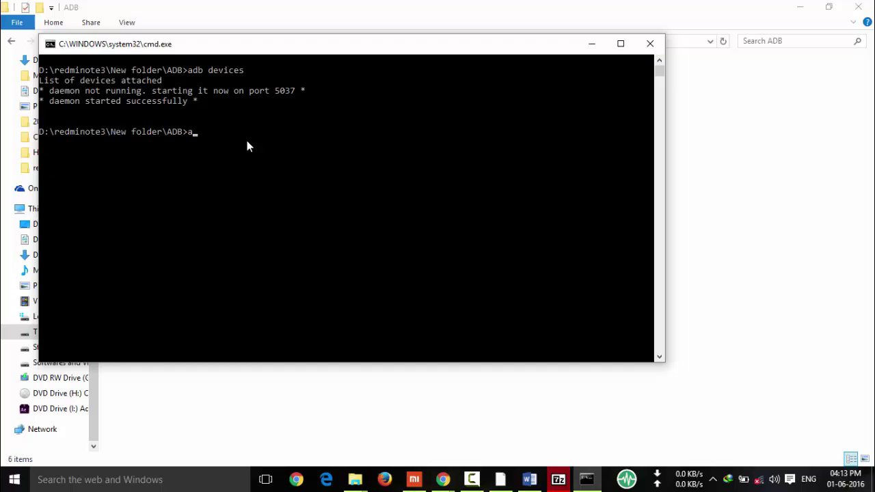
pyautogui.write(' de')
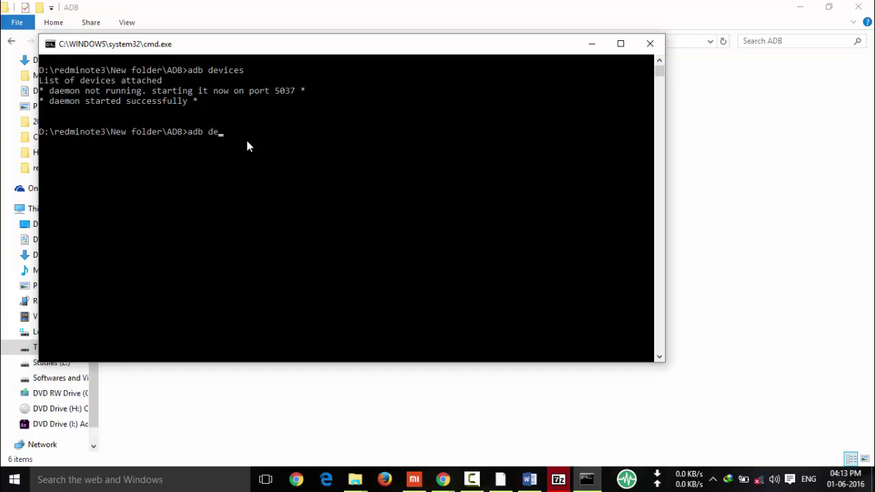
pyautogui.write('vices')
pyautogui.press('Return')
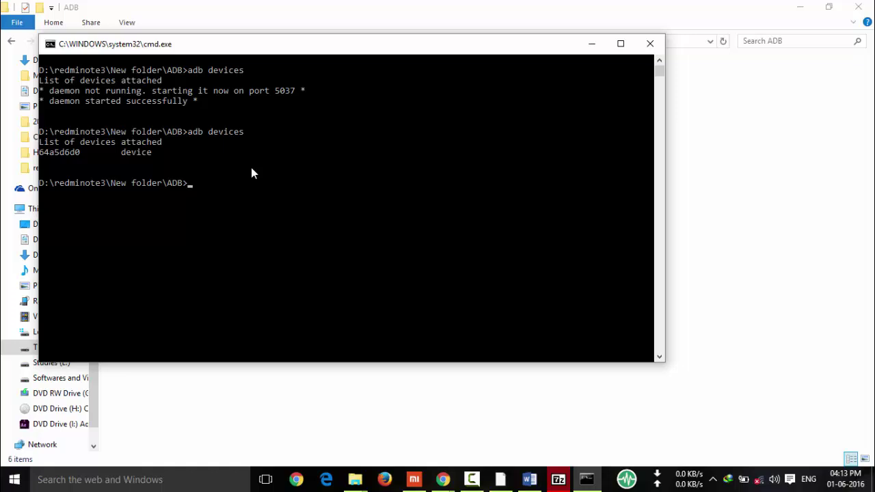
# Reboot the phone into EDL mode with adb reboot edl and minimize the command window.
pyautogui.write('adb reboot edl')
pyautogui.press('Return')
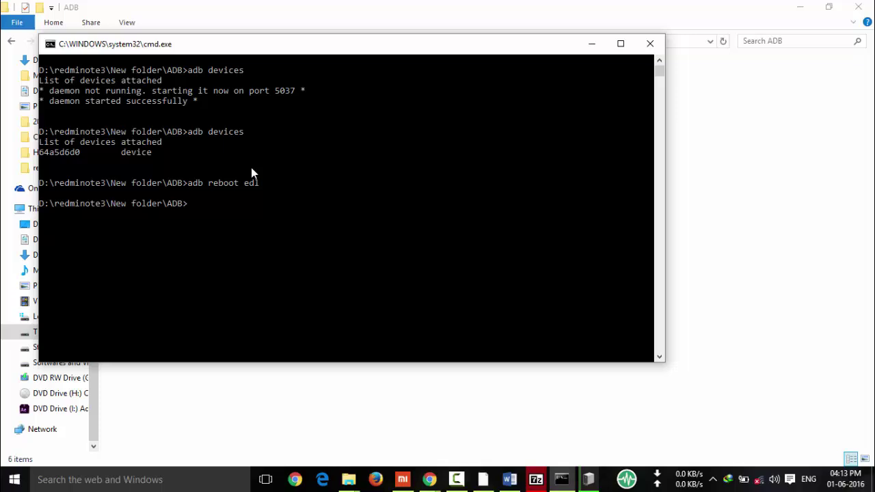
pyautogui.click(592, 45)
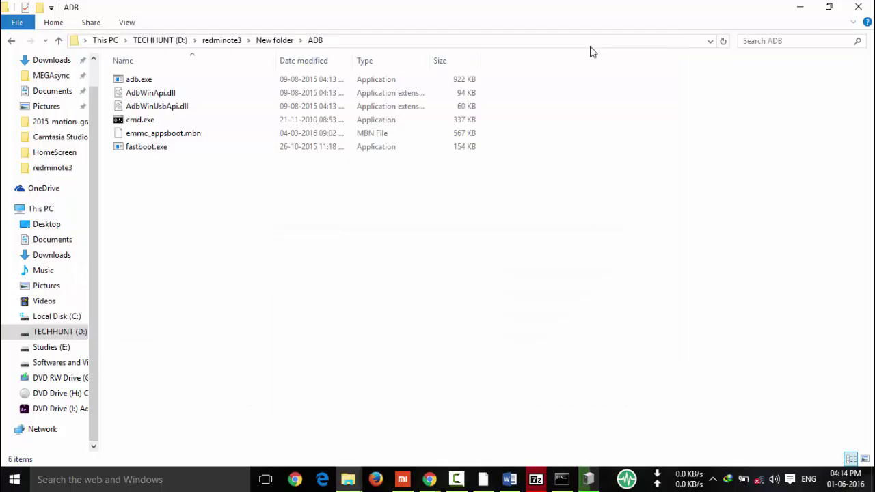
# Launch MiFlash from the installed apps and refresh its device list.
pyautogui.click(14, 479)
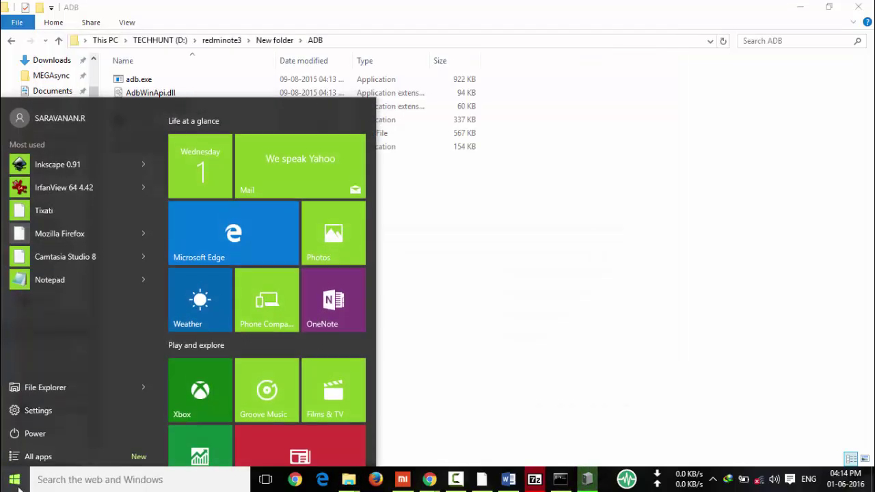
pyautogui.click(84, 449)
pyautogui.moveTo(159, 168); pyautogui.dragTo(179, 282)
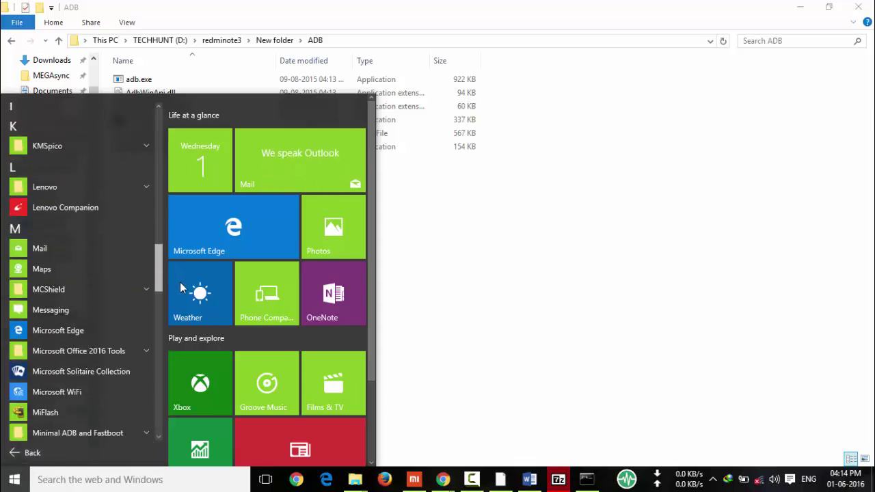
pyautogui.click(50, 422)
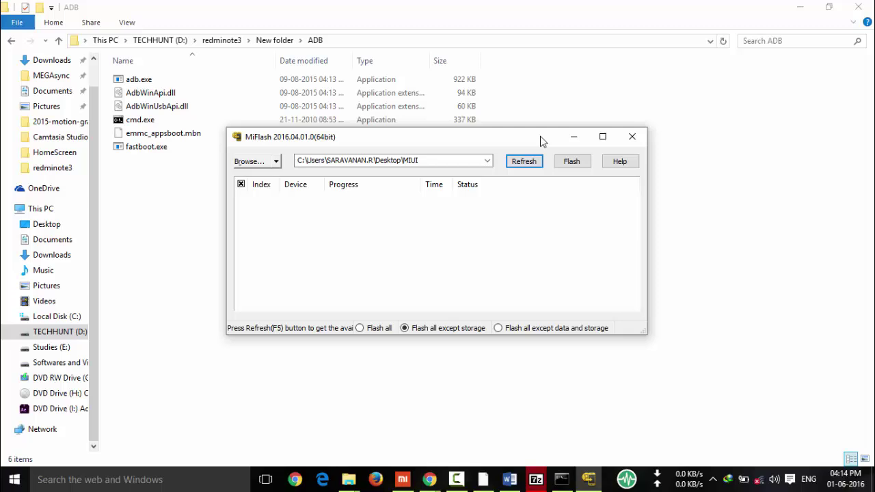
pyautogui.click(531, 162)
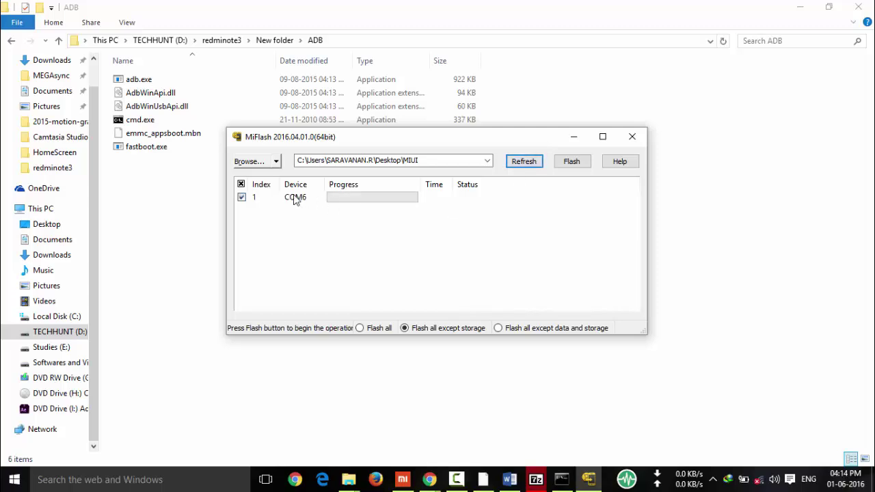
# In the extracted SphinX_MIUI folder, rename the SphinX-V7.1.9.0_RMN3PRO folder to rom.
pyautogui.click(162, 217)
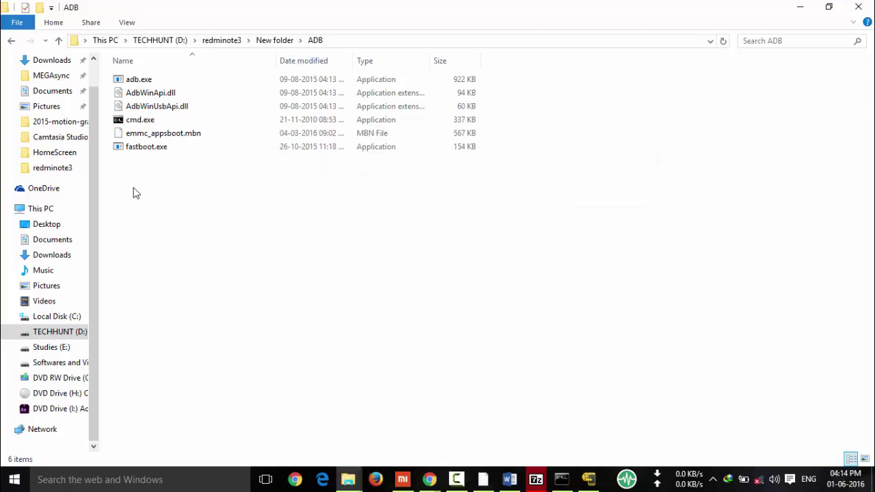
pyautogui.click(10, 41)
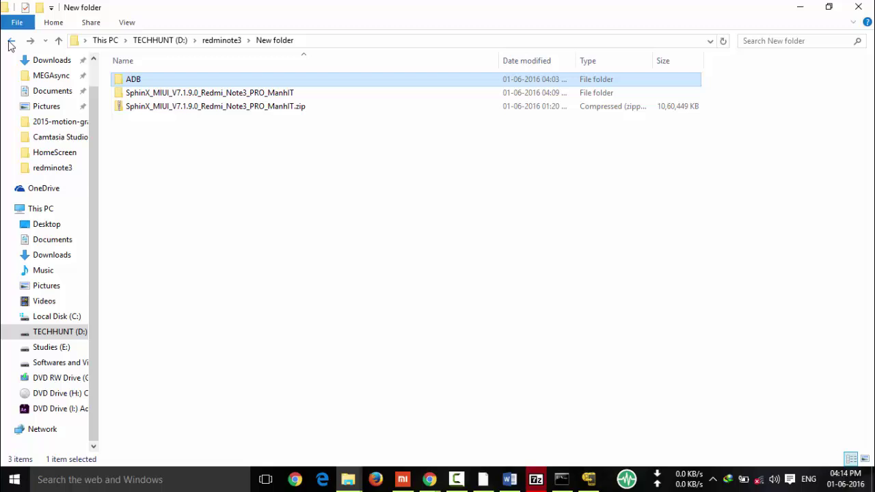
pyautogui.doubleClick(219, 94)
pyautogui.click(169, 97)
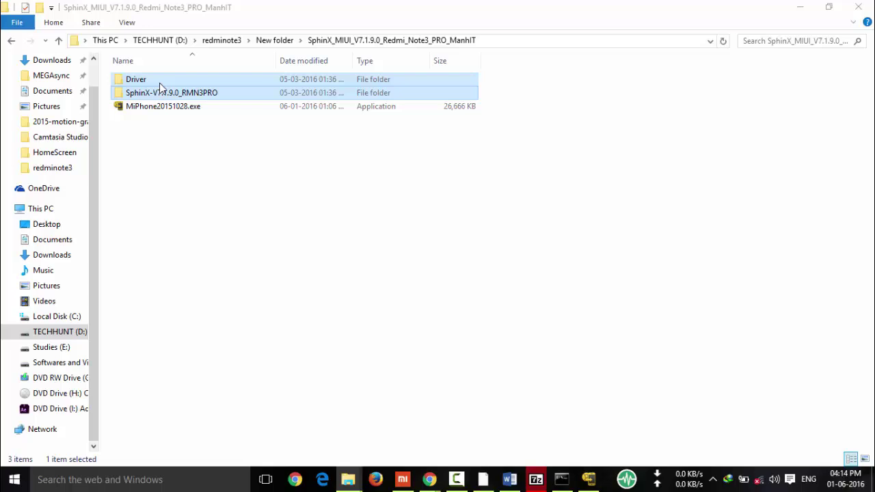
pyautogui.rightClick(146, 90)
pyautogui.press('Escape')
pyautogui.rightClick(145, 99)
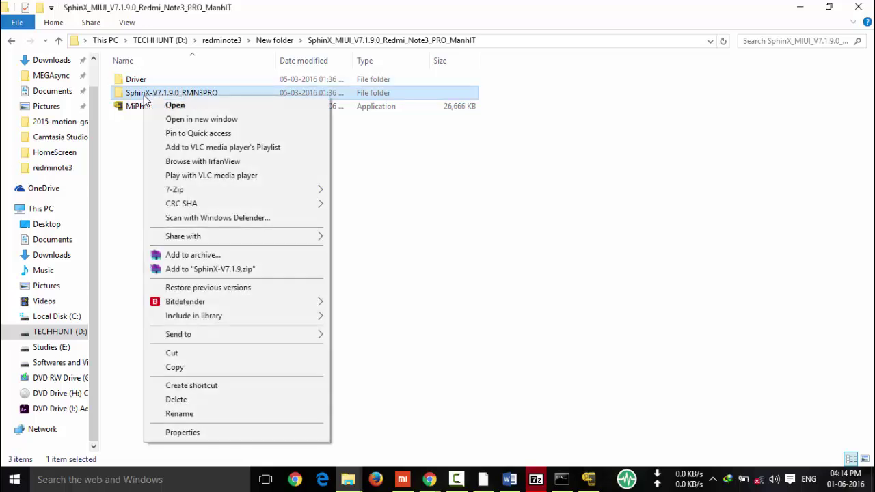
pyautogui.click(196, 416)
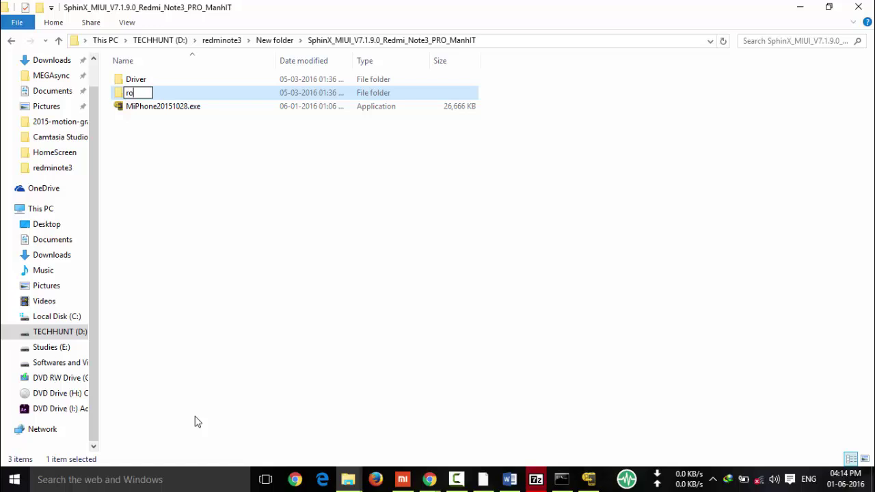
pyautogui.write('m')
pyautogui.click(328, 296)
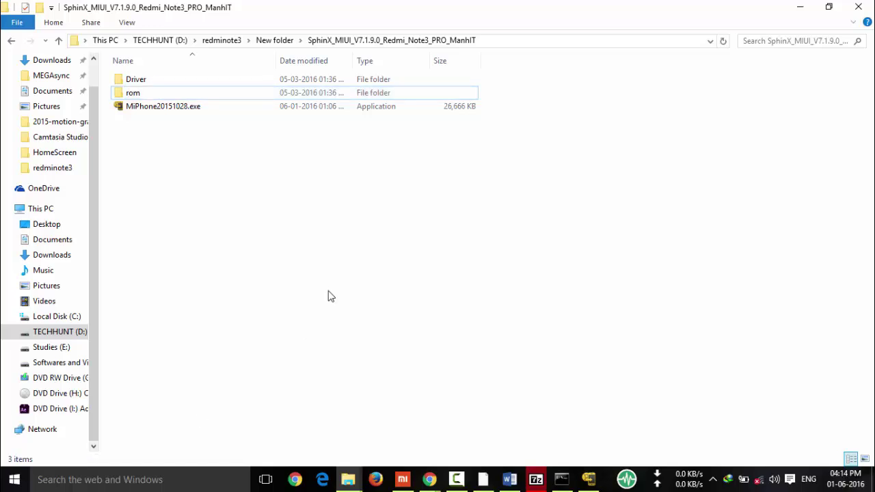
# Copy the rom folder from the extracted SphinX_MIUI folder to the Desktop.
pyautogui.click(133, 94)
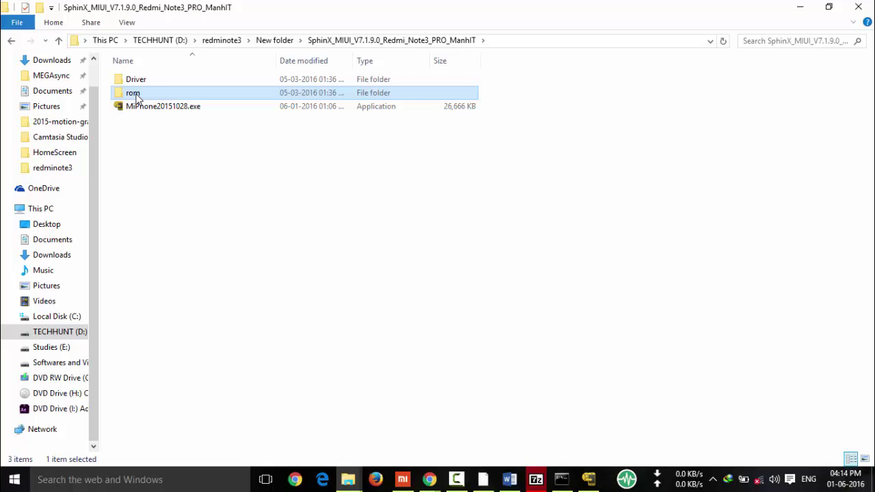
pyautogui.rightClick(136, 97)
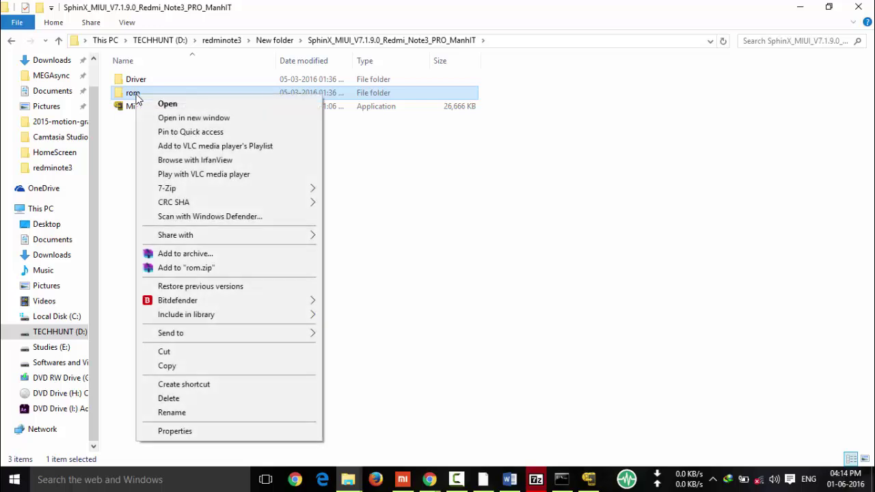
pyautogui.click(164, 370)
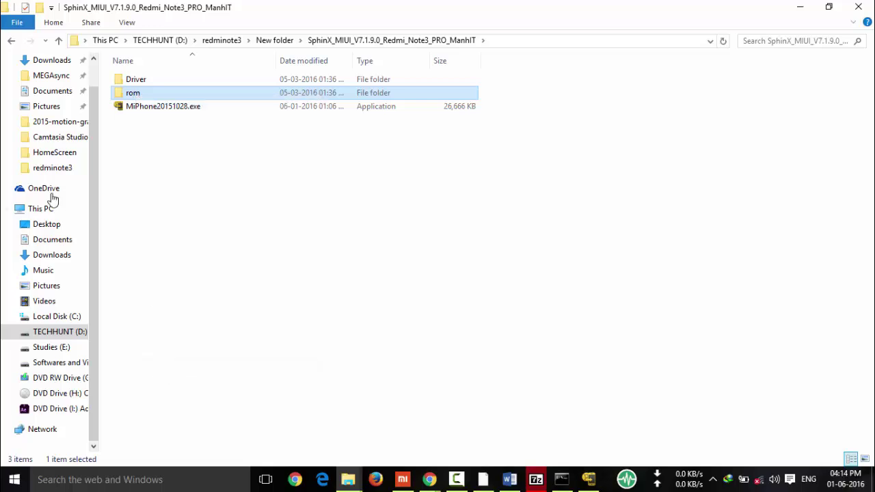
pyautogui.click(47, 228)
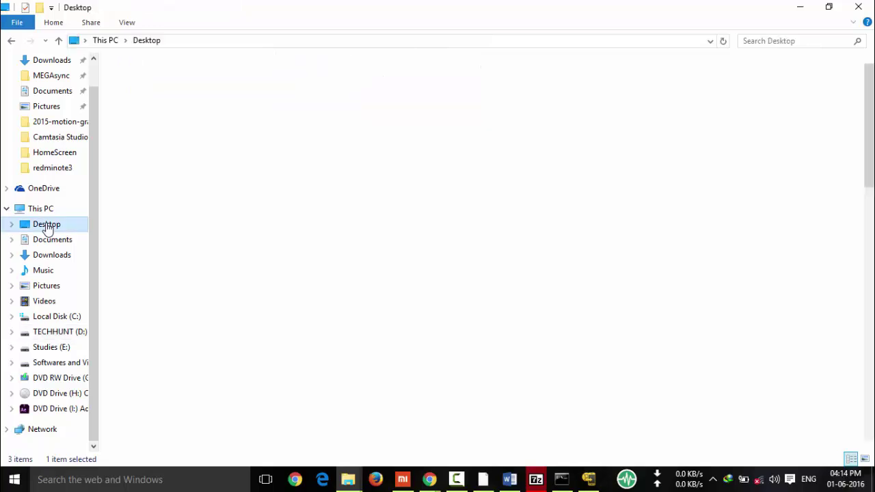
pyautogui.rightClick(830, 246)
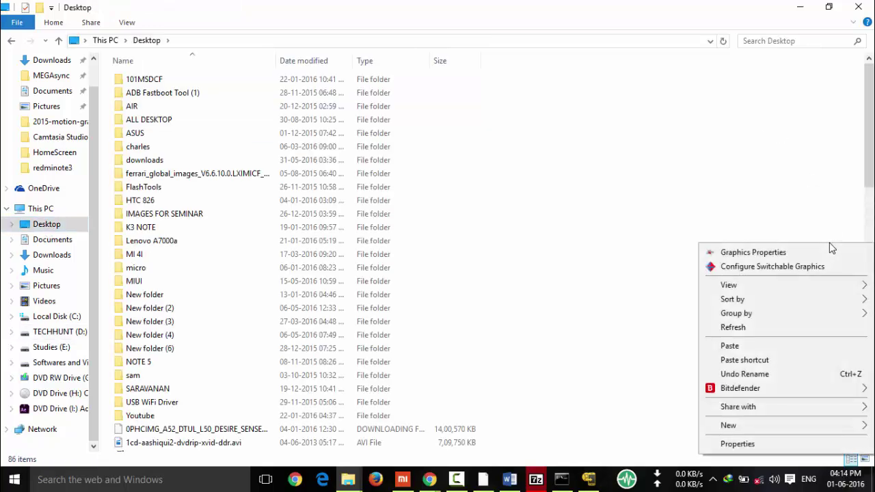
pyautogui.click(730, 346)
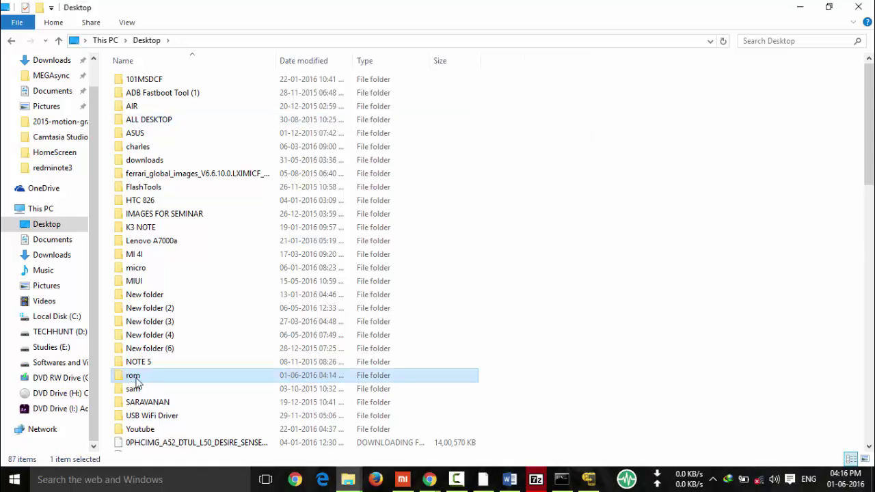
# Check the contents of the copied rom folder on the Desktop and go back out of it.
pyautogui.doubleClick(133, 380)
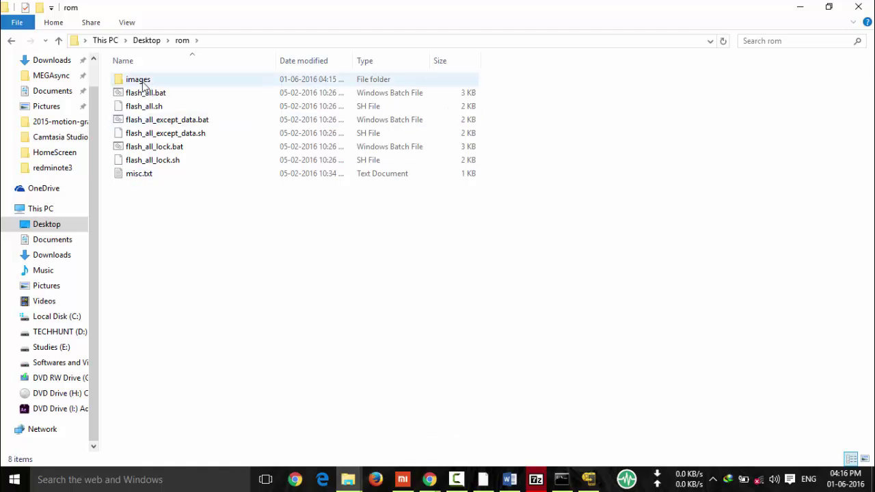
pyautogui.click(12, 42)
pyautogui.click(12, 43)
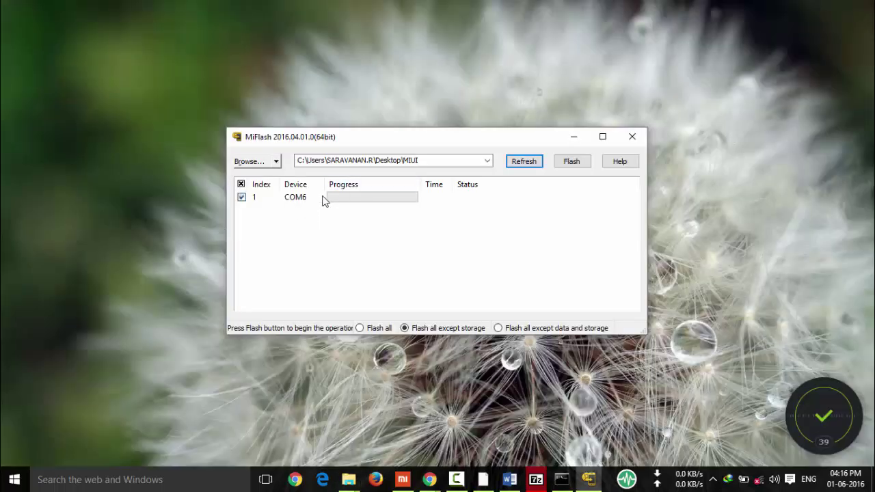
# In MiFlash, refresh the device list and choose the rom folder on the Desktop as the phone image folder.
pyautogui.click(509, 165)
pyautogui.click(277, 164)
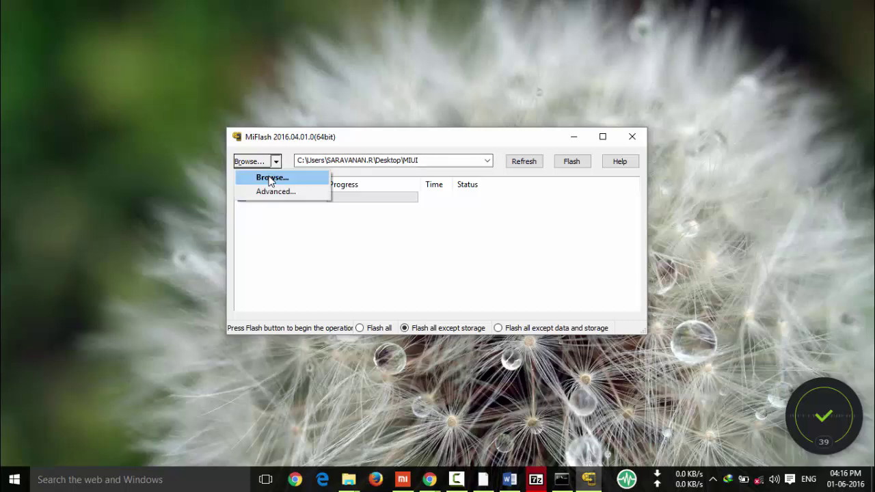
pyautogui.click(268, 177)
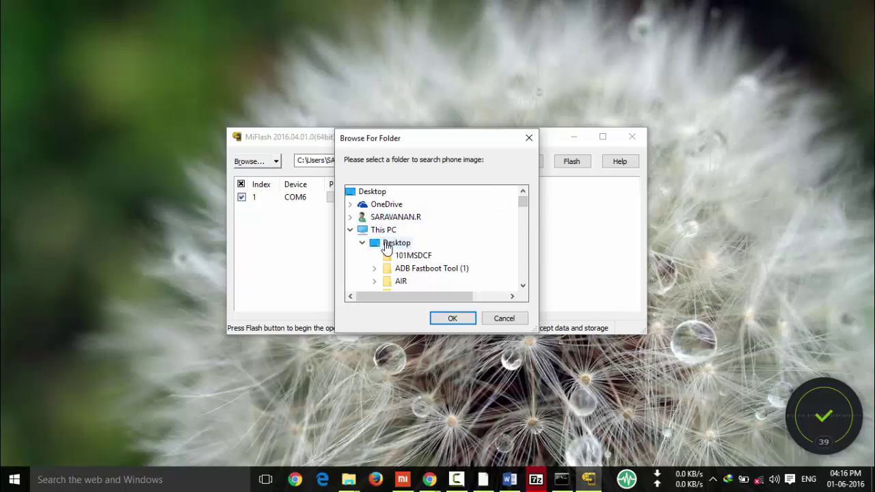
pyautogui.click(389, 245)
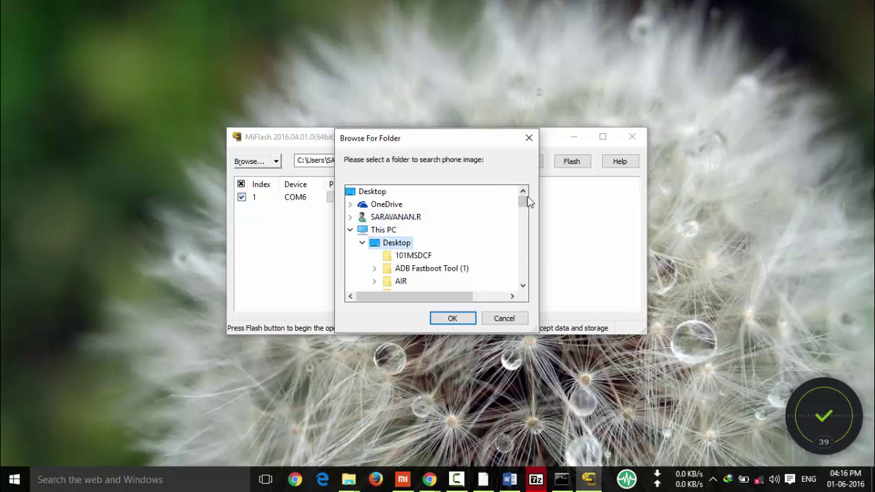
pyautogui.moveTo(523, 200); pyautogui.dragTo(524, 229)
pyautogui.doubleClick(402, 232)
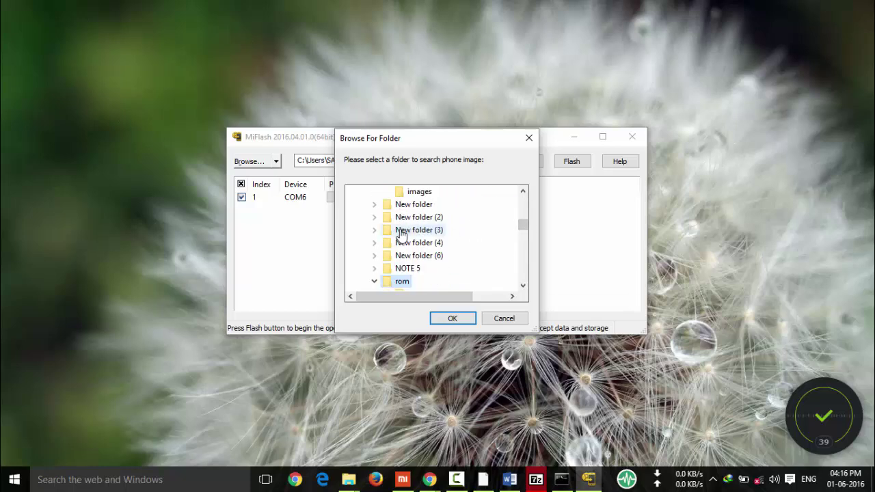
pyautogui.click(523, 286)
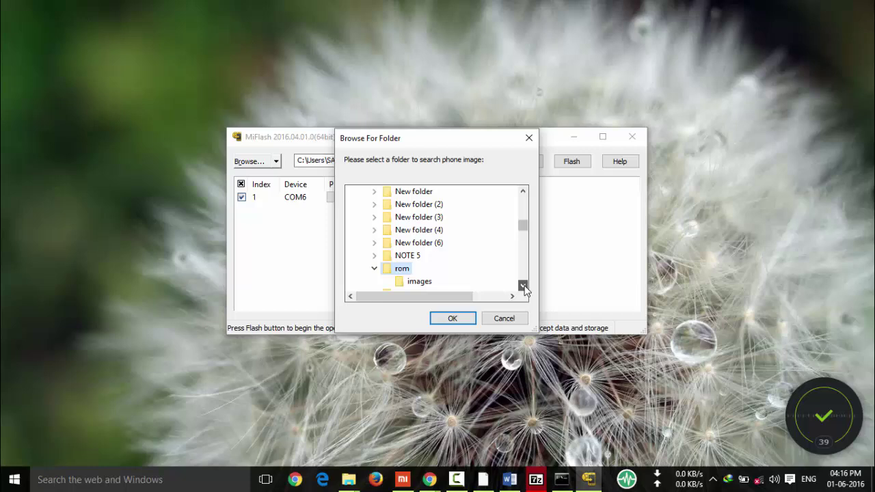
pyautogui.click(523, 286)
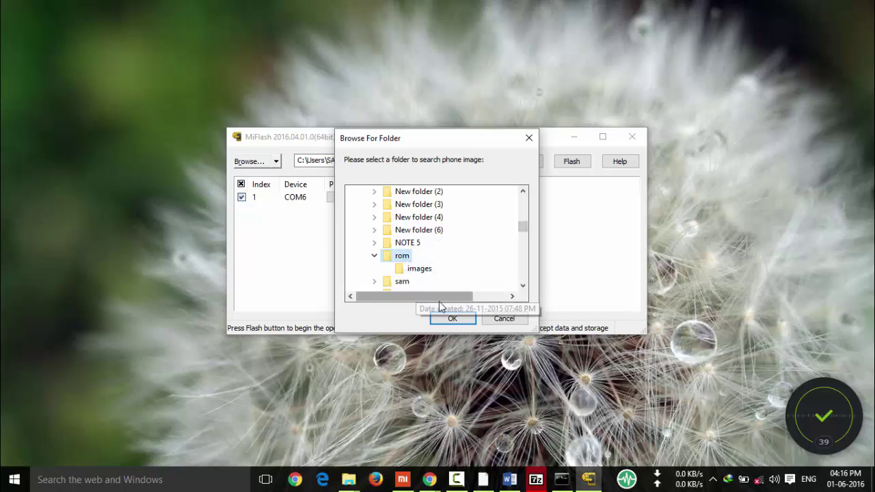
pyautogui.click(459, 319)
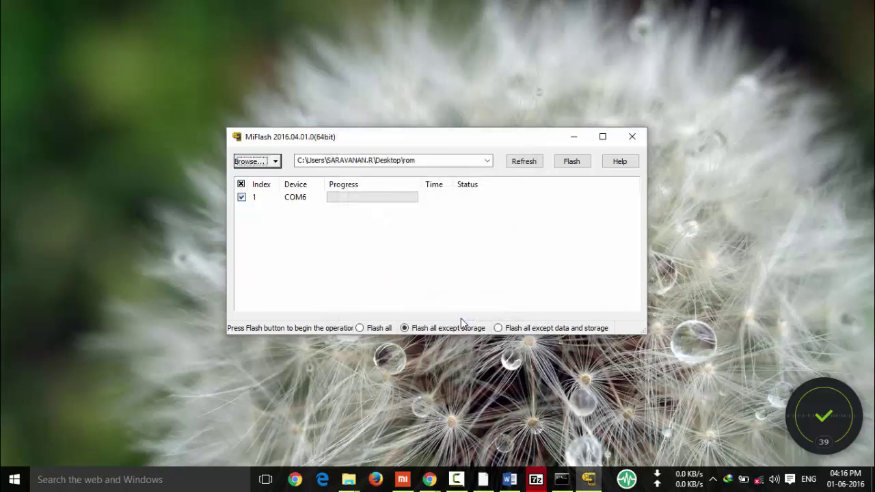
# Select the Flash all option, refresh the device list and start flashing the ROM to the phone.
pyautogui.click(360, 328)
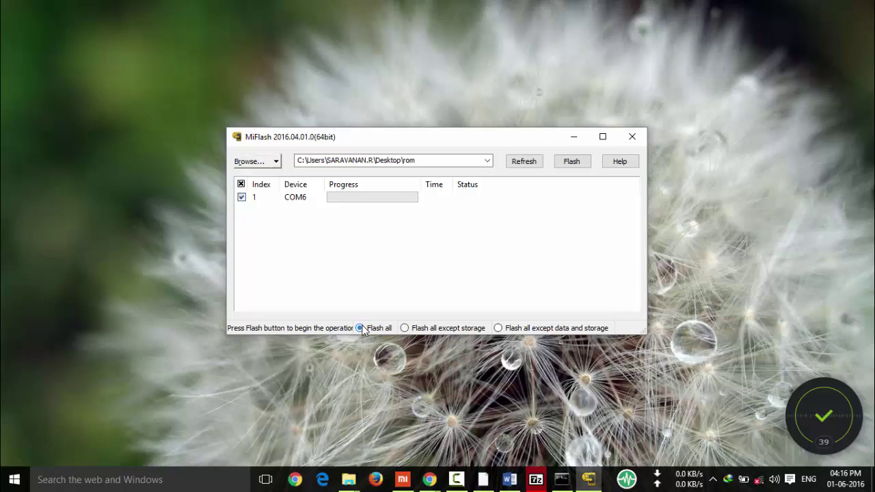
pyautogui.click(529, 165)
pyautogui.click(571, 161)
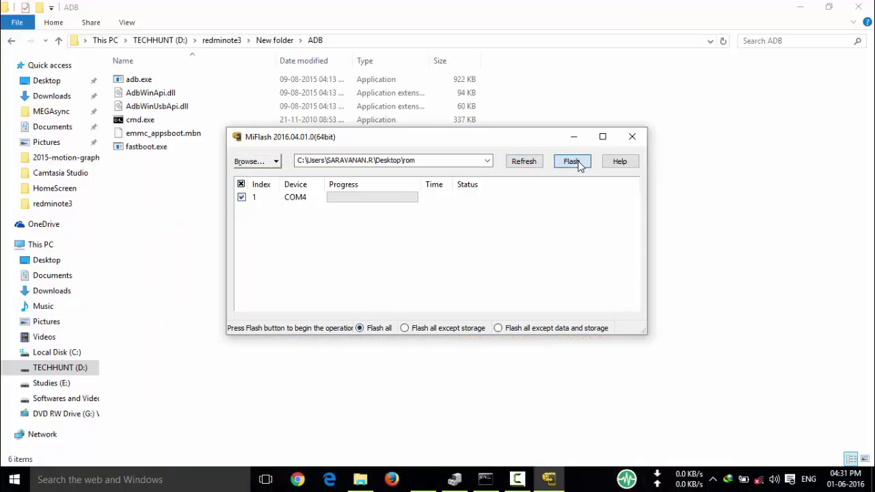
pyautogui.click(578, 165)
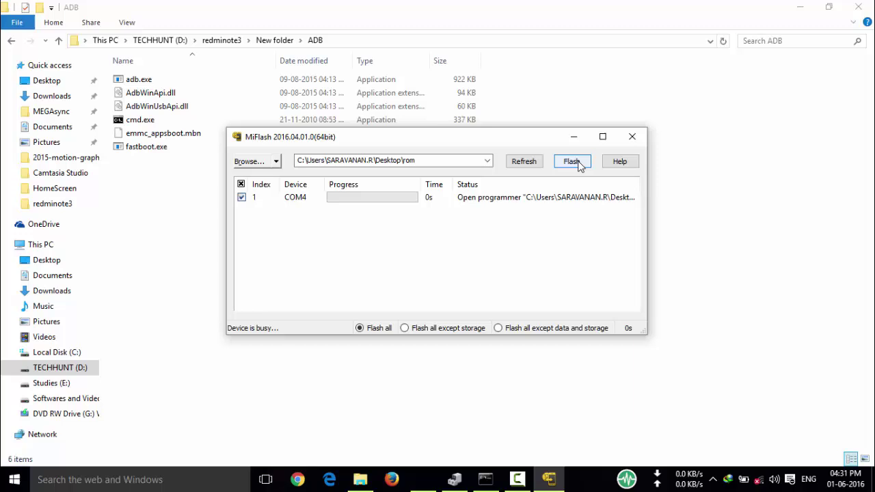